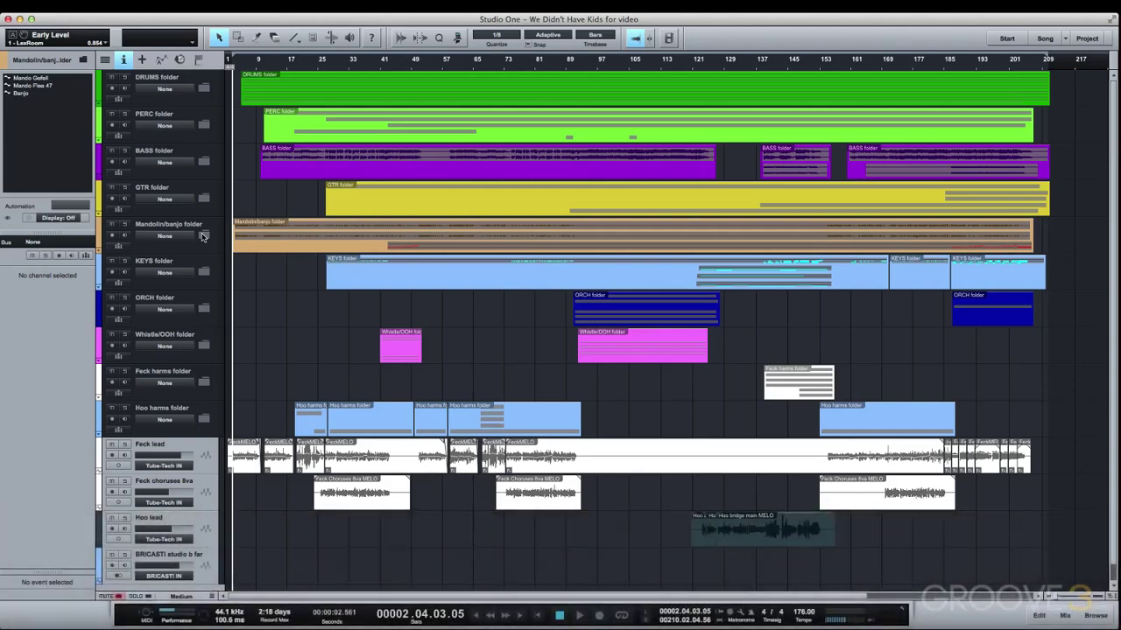
- Start playback of the song and expand the Mandolin/banjo folder to reveal its tracks
{"action": "key", "text": "space"}
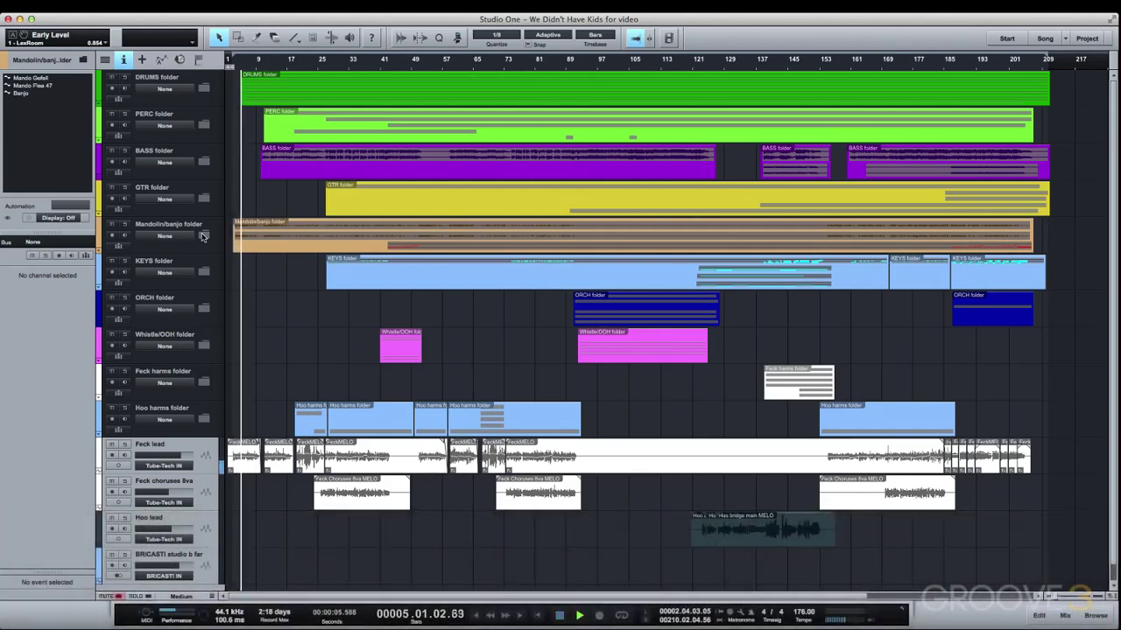
{"action": "left_click", "coordinate": [202, 237]}
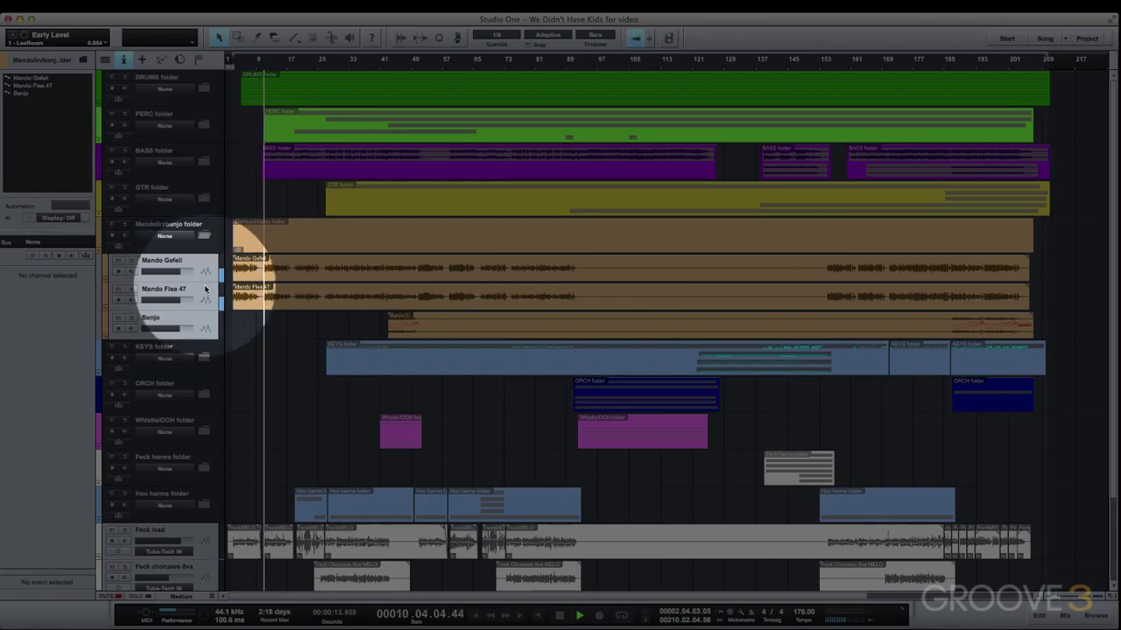
- View the UAD Ampex ATR-102 and EQuality inserts on the mandolin/banjo bus in the mixer and close the plug-in window
{"action": "key", "text": "F3"}
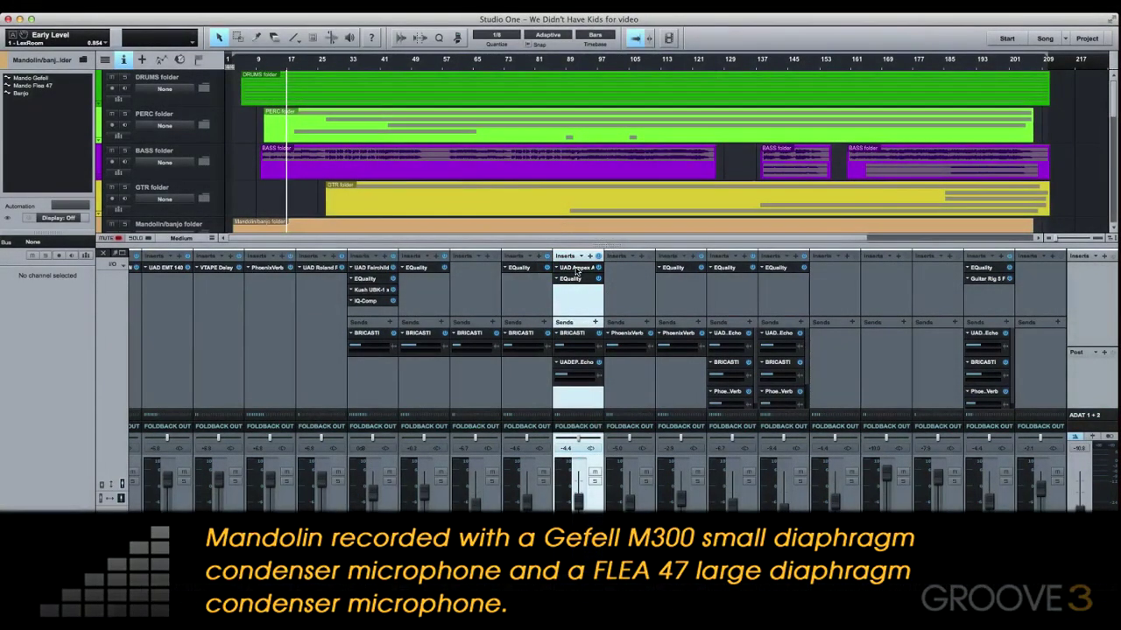
{"action": "left_click", "coordinate": [577, 268]}
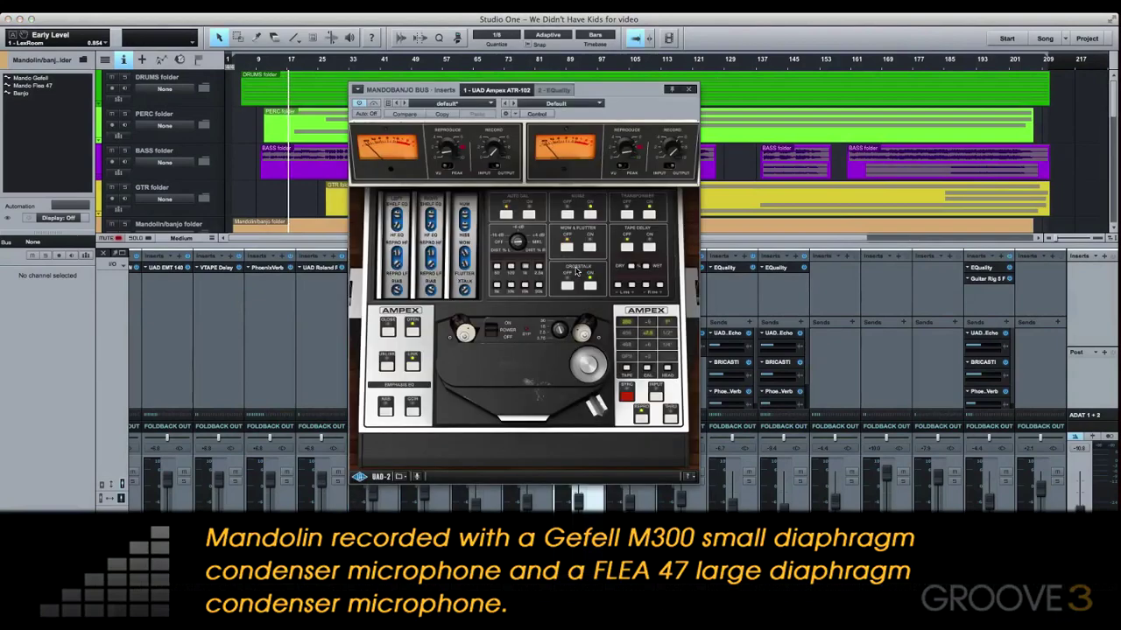
{"action": "left_click", "coordinate": [553, 90]}
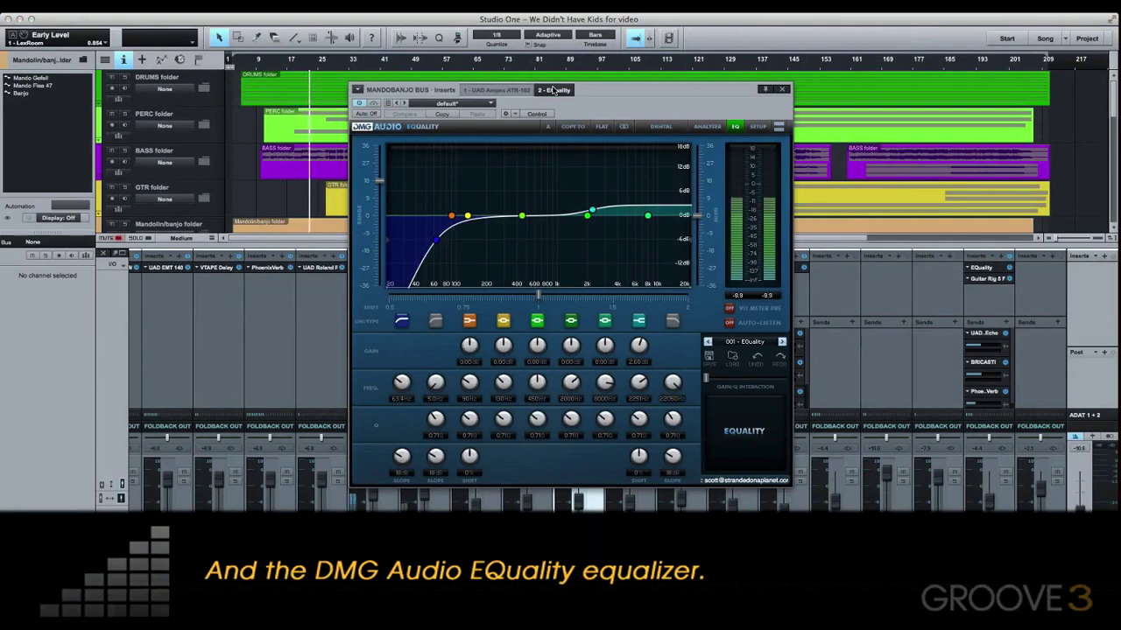
{"action": "left_click", "coordinate": [782, 90]}
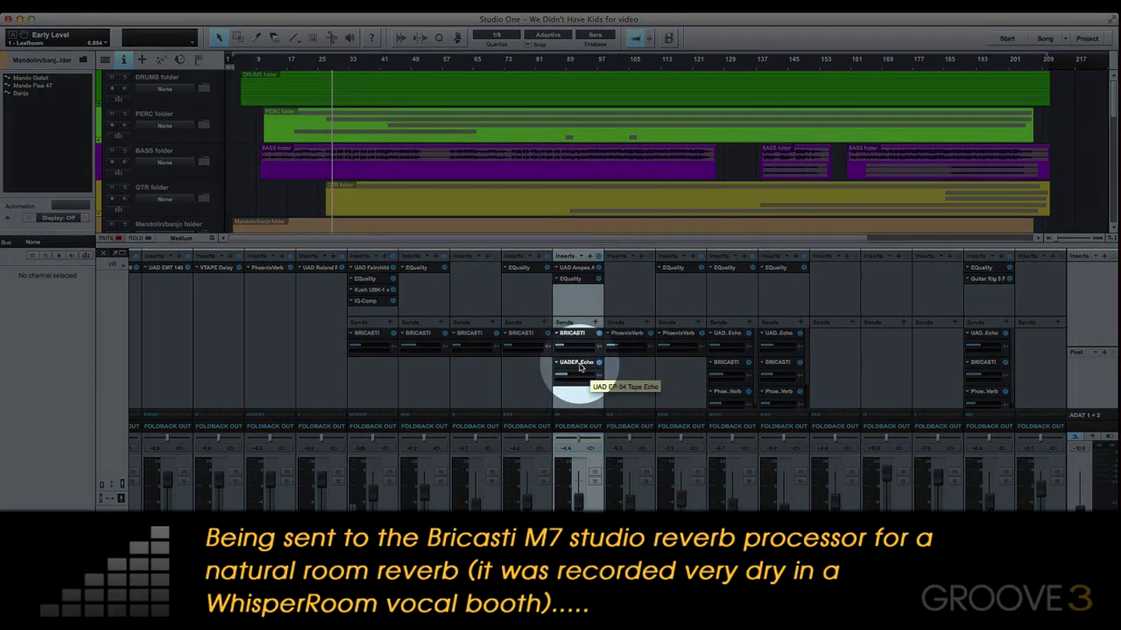
- View the UAD EP-34 Tape Echo fed by the mandolin/banjo bus, and return to the full arrangement with the Mandolin/banjo folder collapsed
{"action": "double_click", "coordinate": [577, 362]}
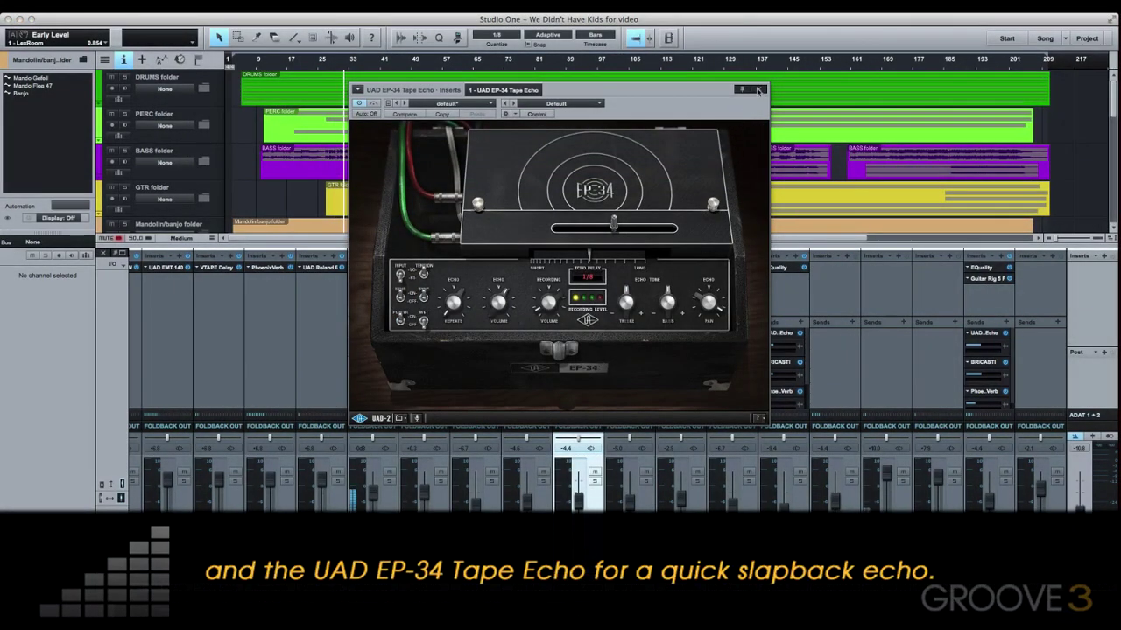
{"action": "left_click", "coordinate": [760, 90]}
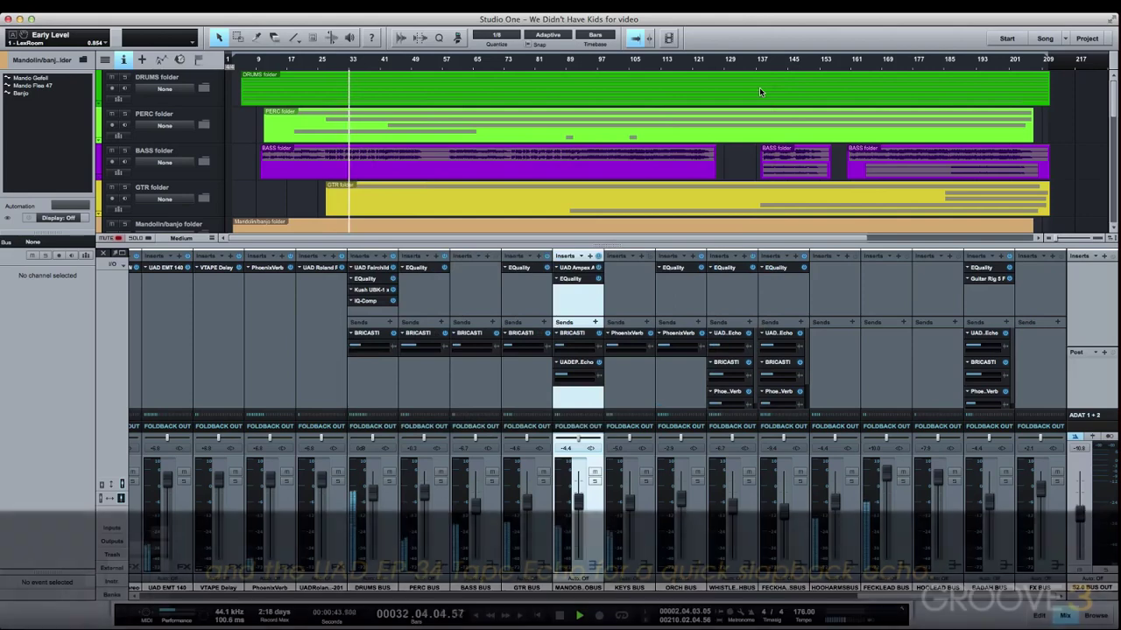
{"action": "key", "text": "F3"}
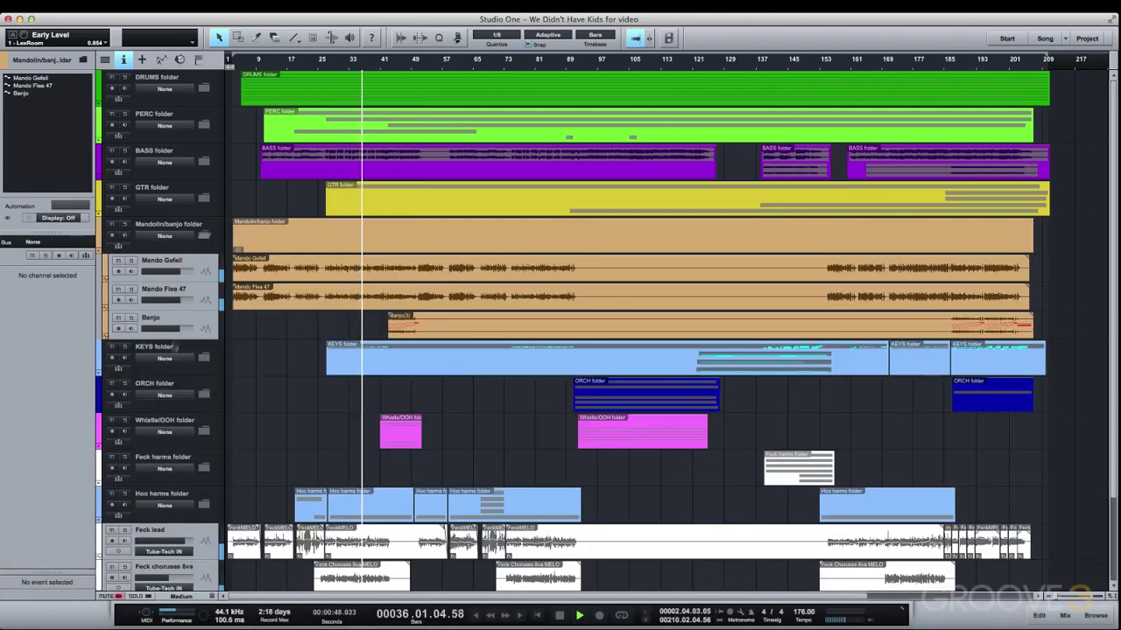
{"action": "left_click", "coordinate": [204, 236]}
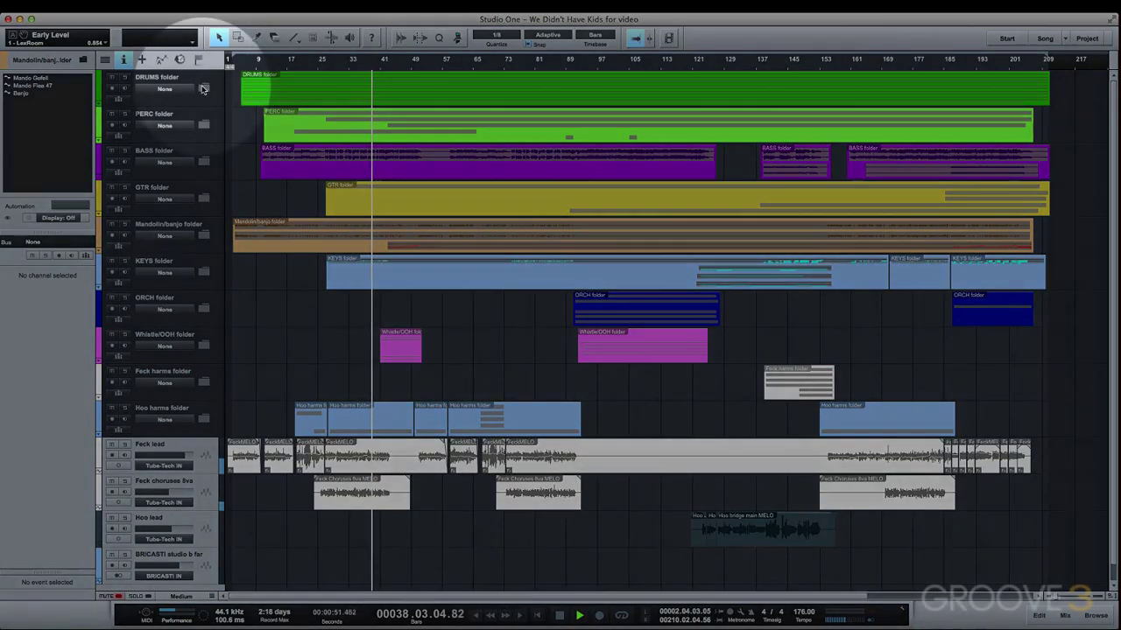
- Examine the DRUMS folder's tracks and the UAD Fairchild 670 and Kush UBK-1 inserts on the drum bus, leaving the folder collapsed
{"action": "left_click", "coordinate": [203, 89]}
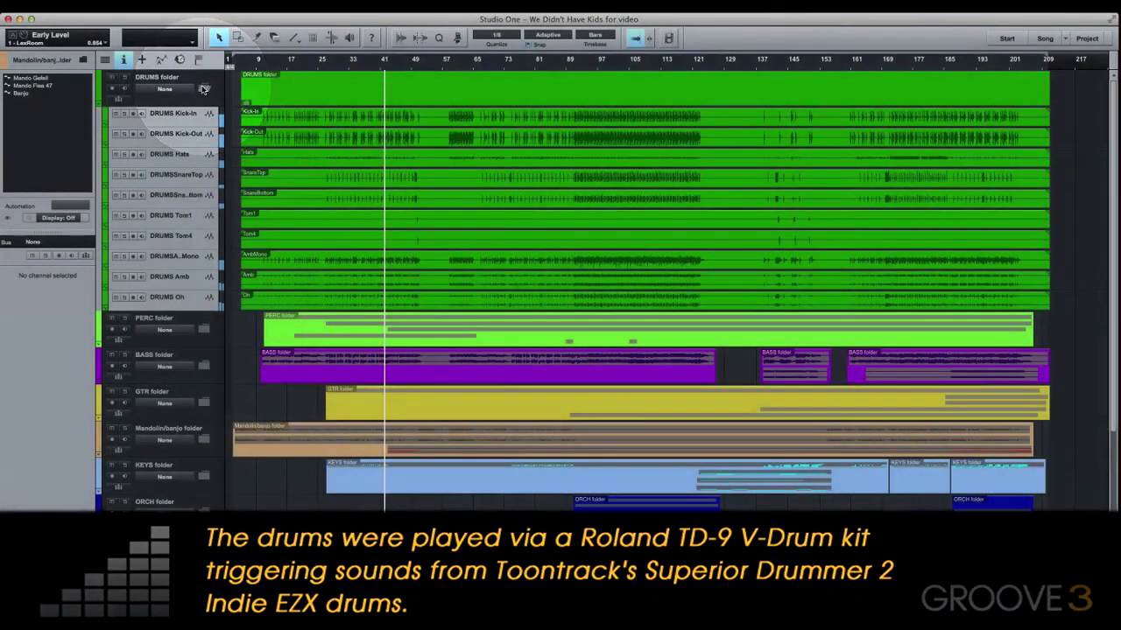
{"action": "key", "text": "F3"}
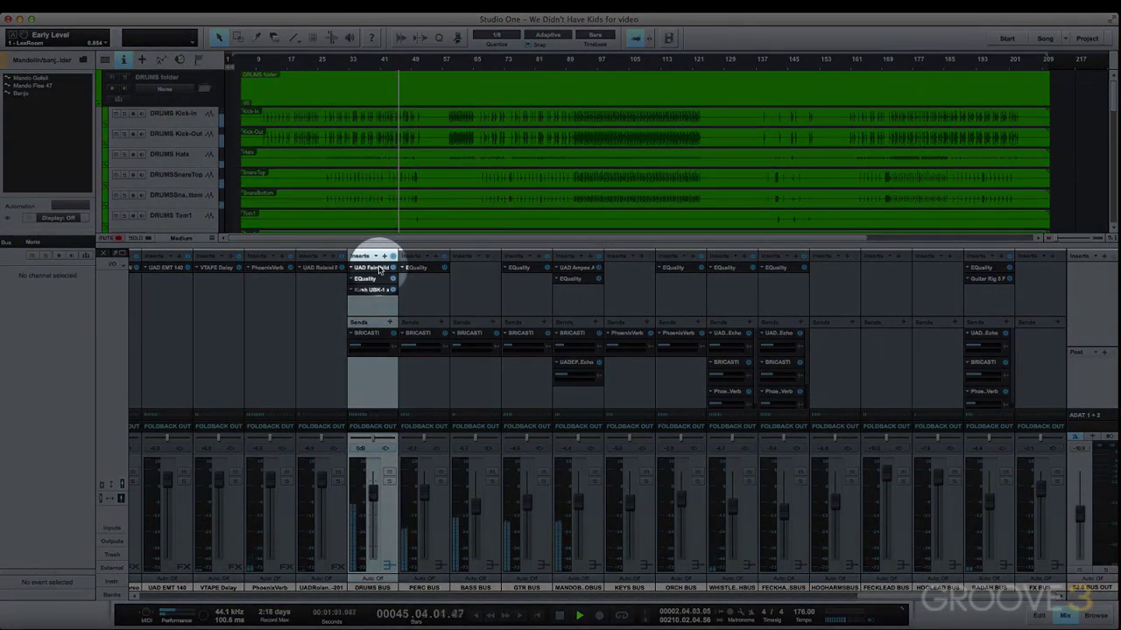
{"action": "left_click", "coordinate": [372, 268]}
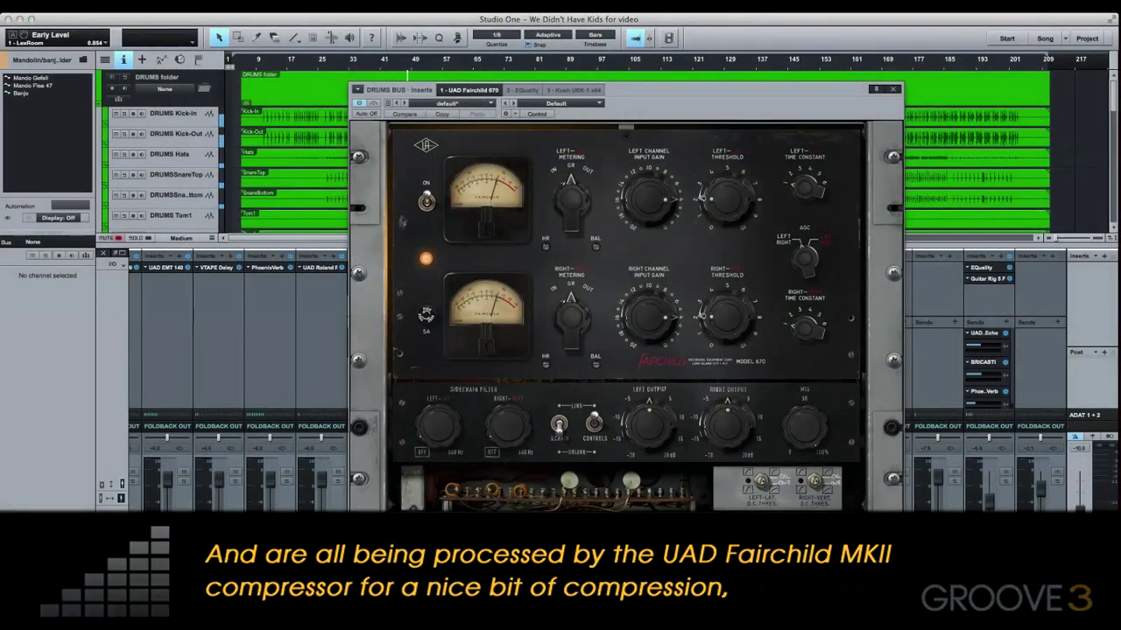
{"action": "left_click", "coordinate": [526, 90]}
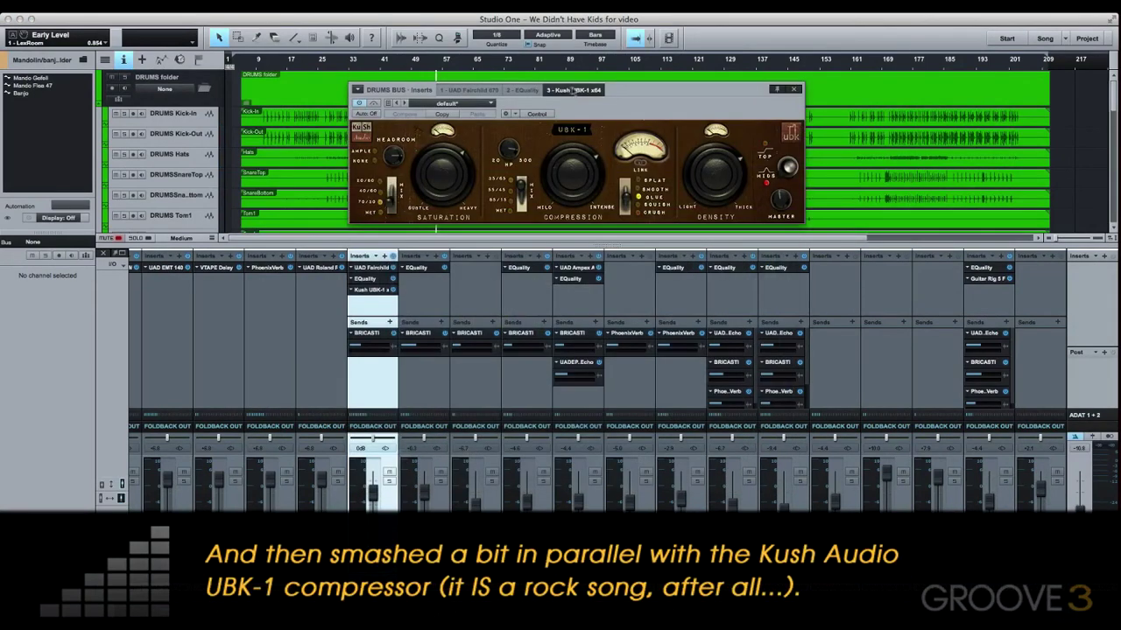
{"action": "left_click", "coordinate": [793, 90]}
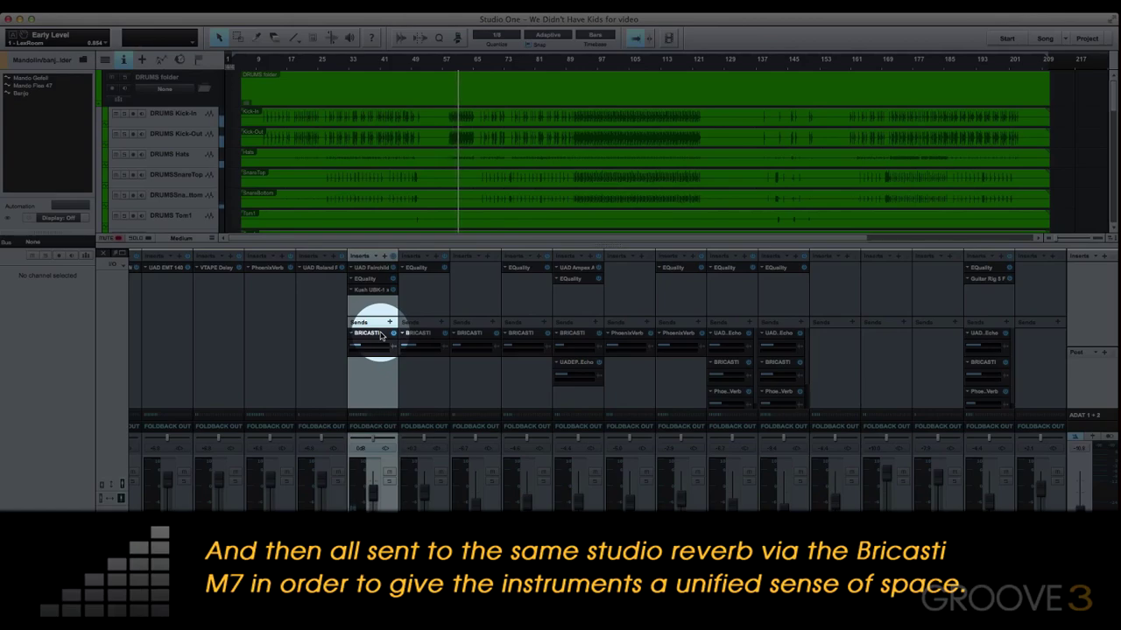
{"action": "key", "text": "F3"}
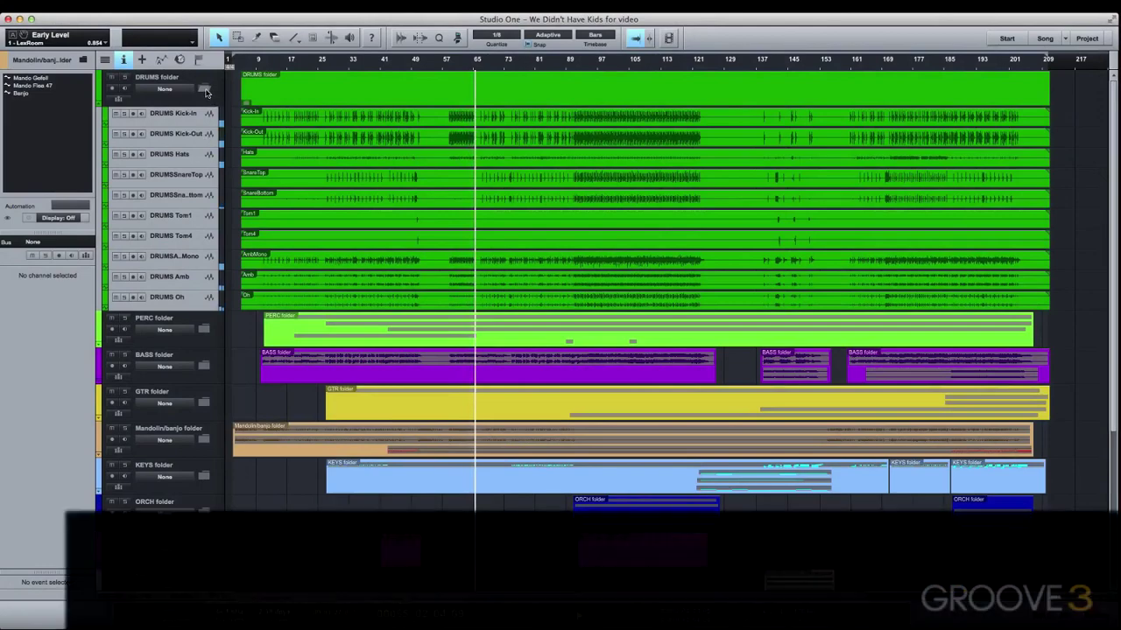
{"action": "left_click", "coordinate": [206, 91]}
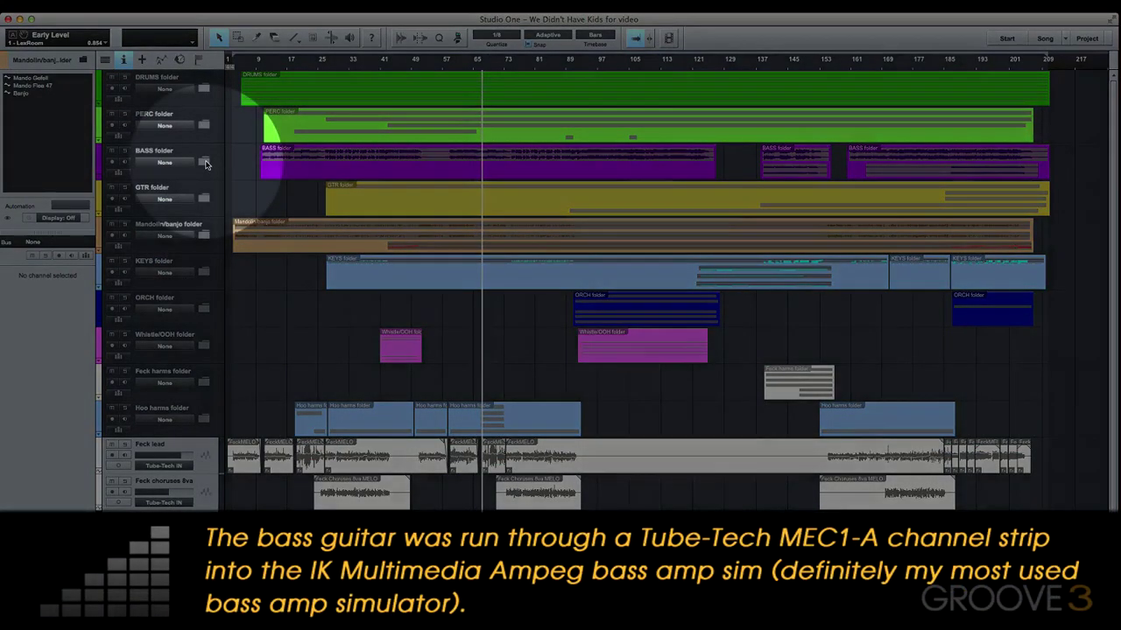
- Examine the tracks inside the BASS folder, including Bass end fuzz, and inside the GTR folder, collapsing each one again
{"action": "left_click", "coordinate": [204, 163]}
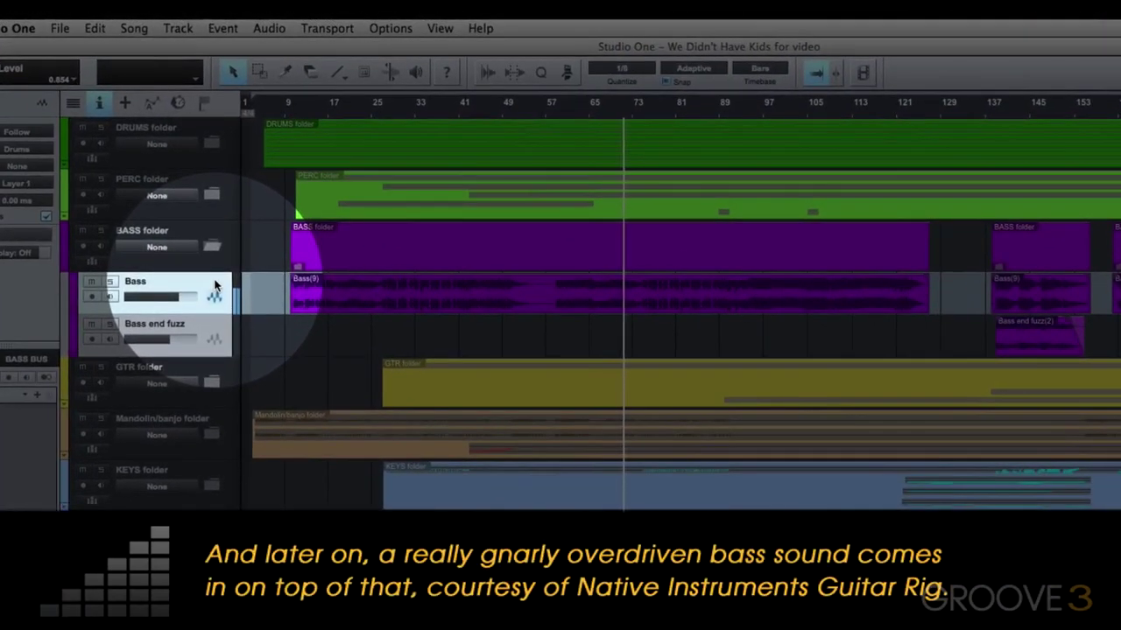
{"action": "left_click", "coordinate": [217, 324]}
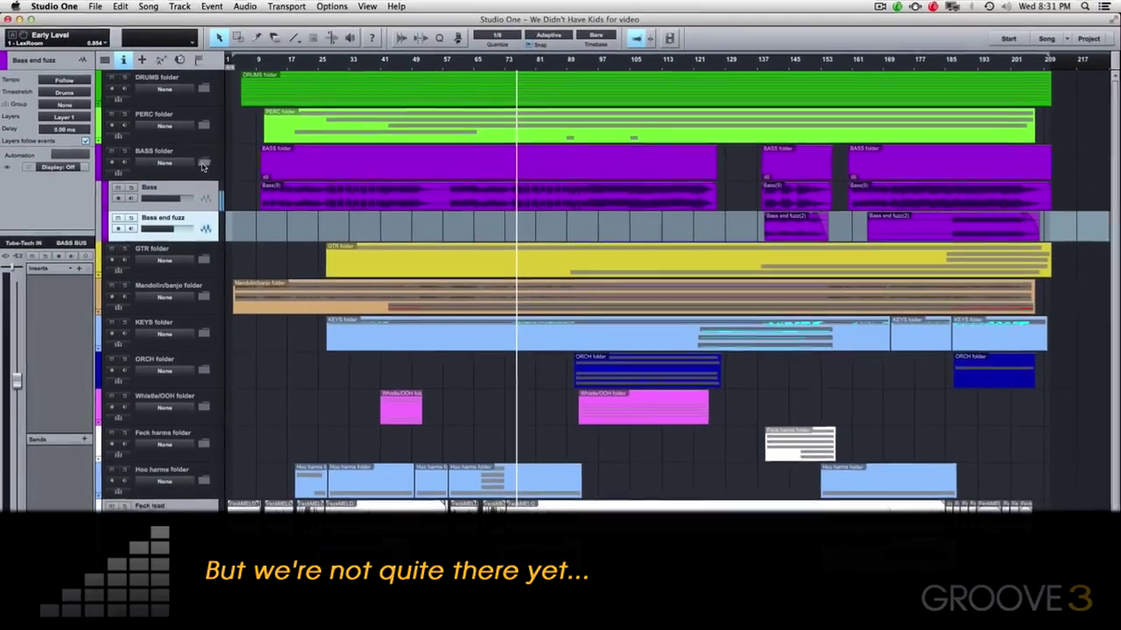
{"action": "left_click", "coordinate": [206, 189]}
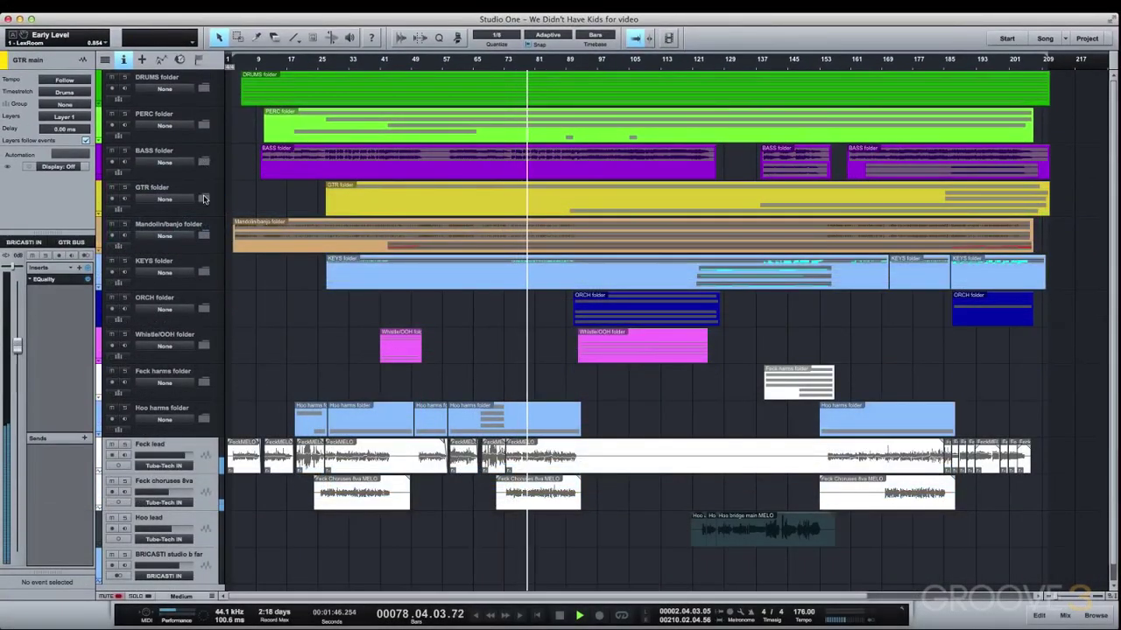
{"action": "left_click", "coordinate": [203, 199]}
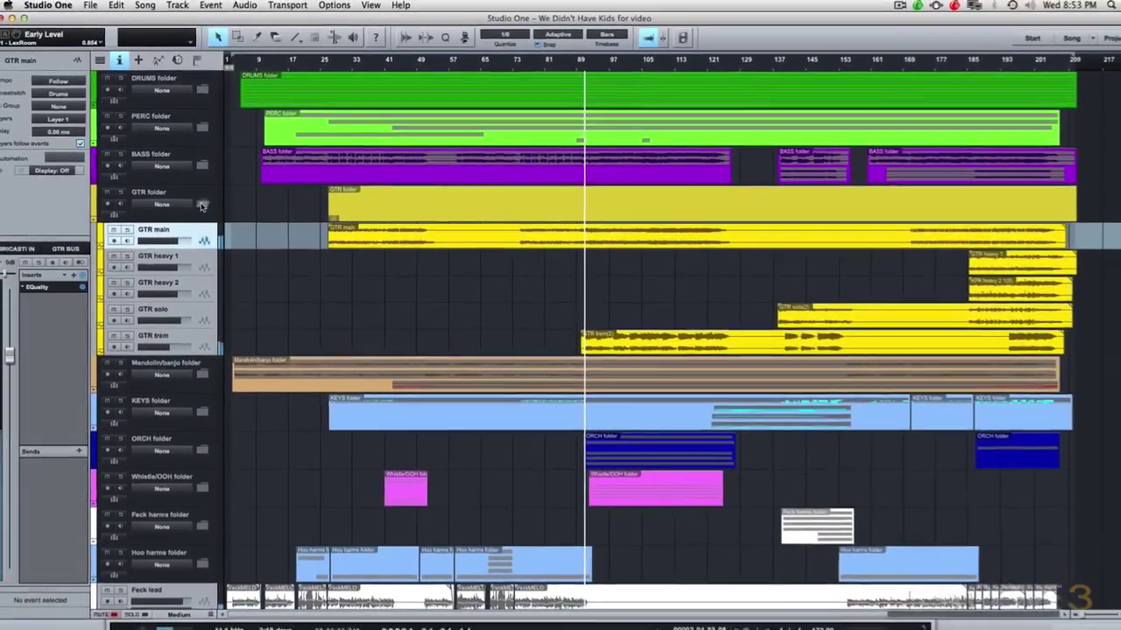
{"action": "left_click", "coordinate": [191, 240]}
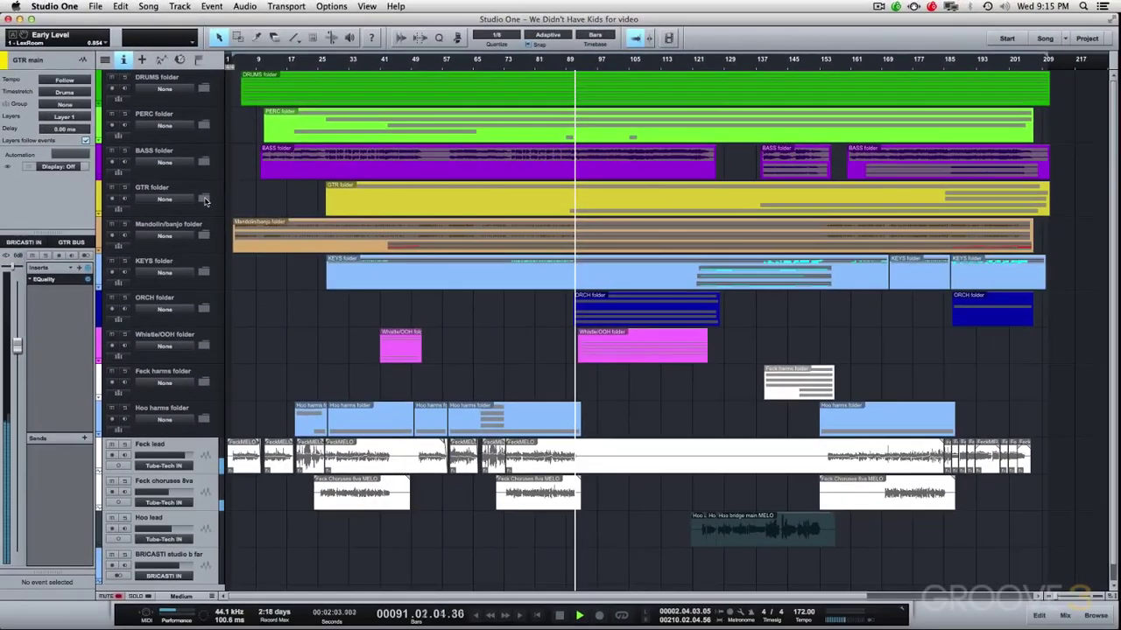
- Expand the ORCH folder and view the EQuality insert on the orchestra bus in the mixer, closing its window when done
{"action": "left_click", "coordinate": [203, 309]}
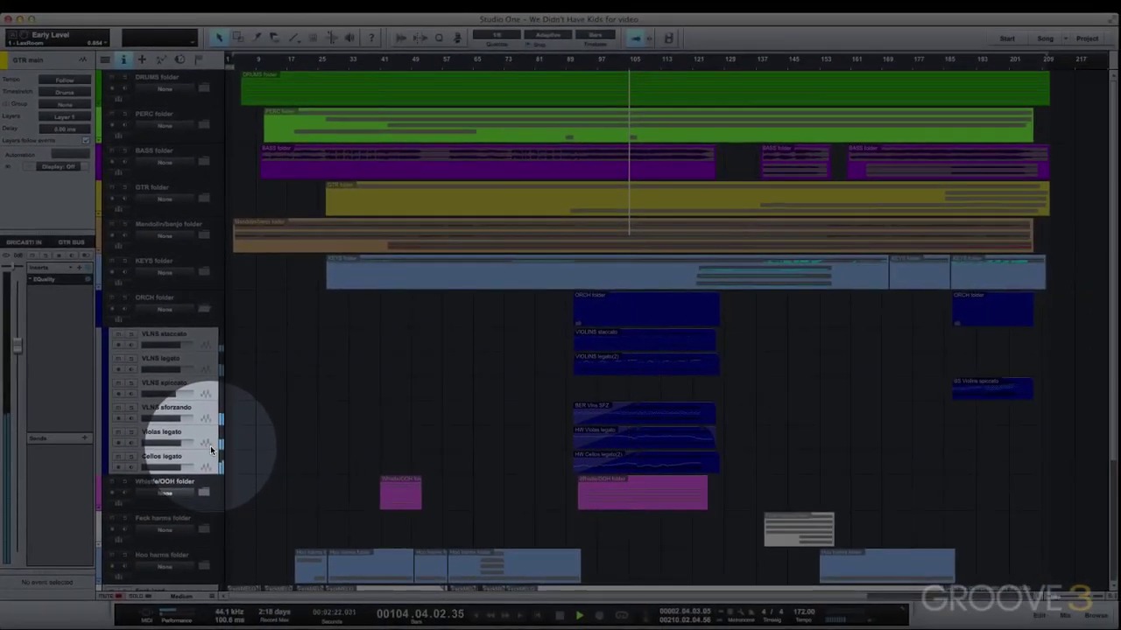
{"action": "key", "text": "F3"}
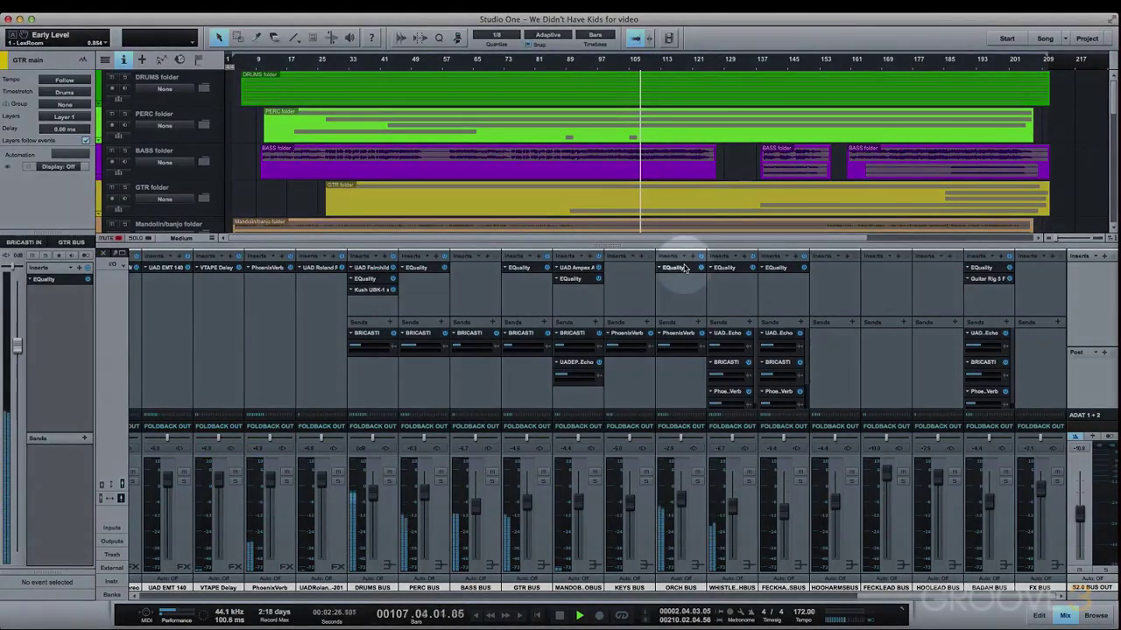
{"action": "left_click", "coordinate": [684, 267]}
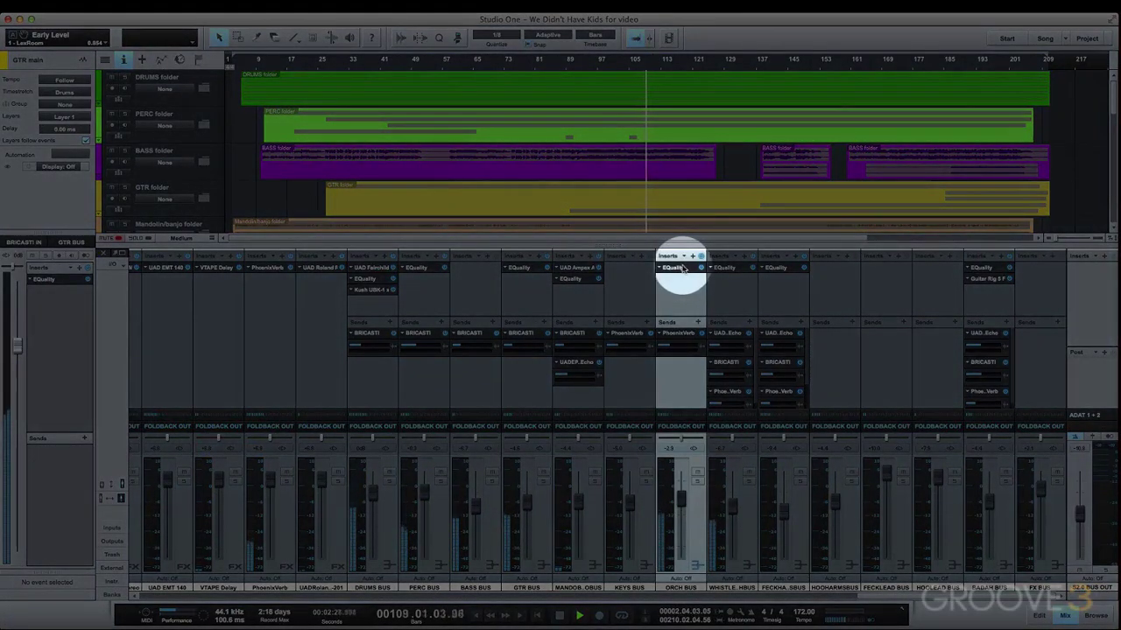
{"action": "left_click", "coordinate": [681, 269]}
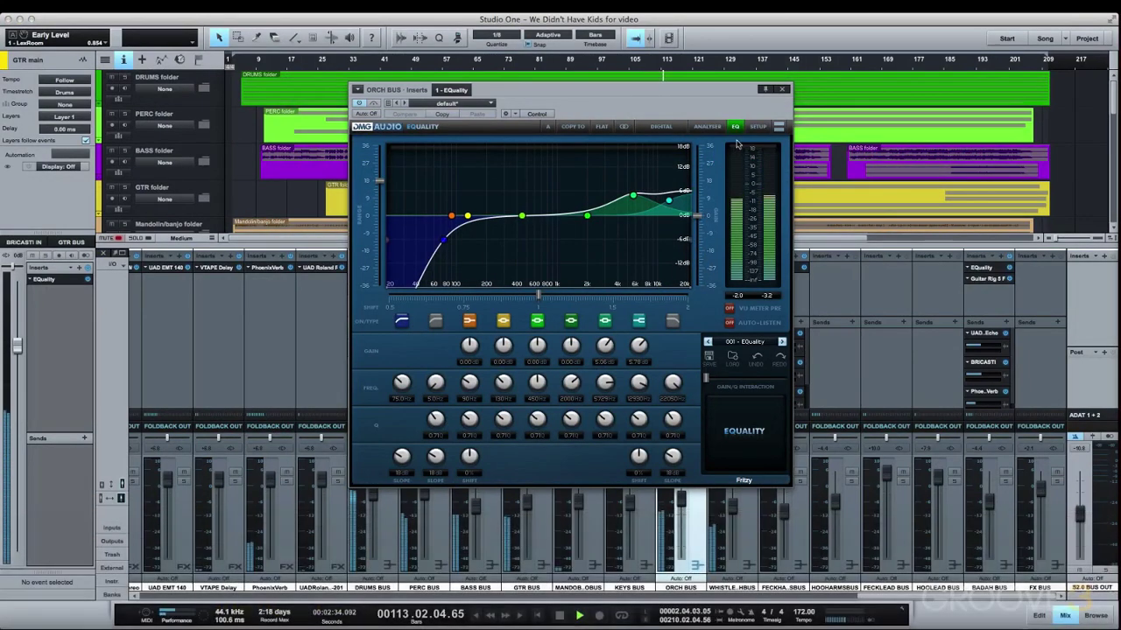
{"action": "left_click", "coordinate": [784, 91]}
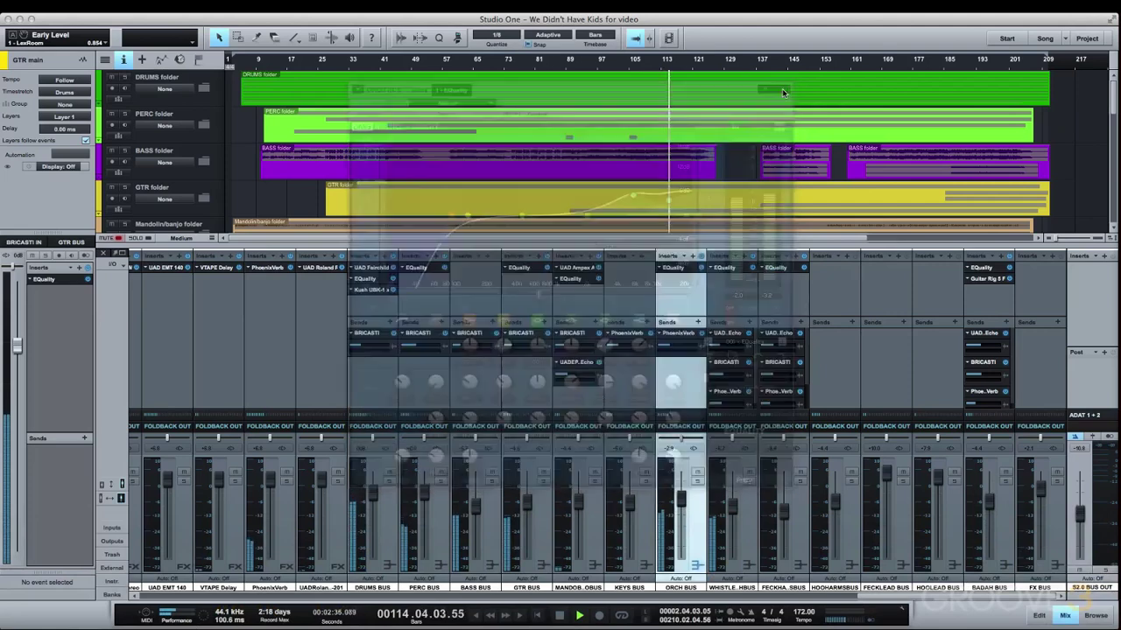
- View the PhoenixVerb reverb fed by the orchestra bus, and return to the full arrangement with the ORCH folder collapsed
{"action": "left_click", "coordinate": [682, 334]}
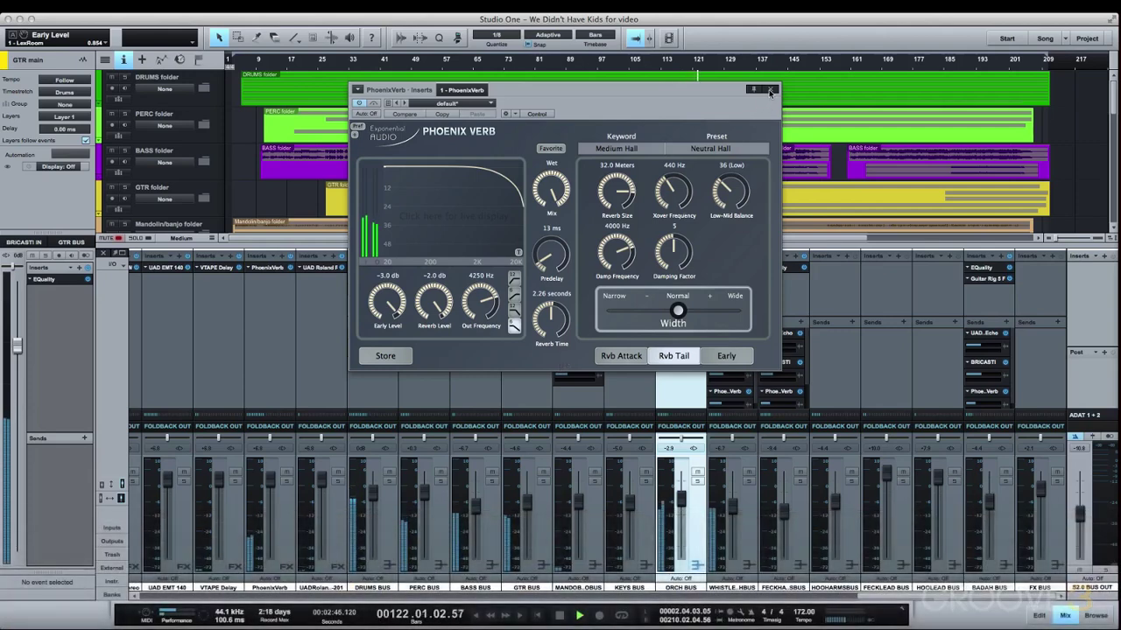
{"action": "left_click", "coordinate": [770, 89]}
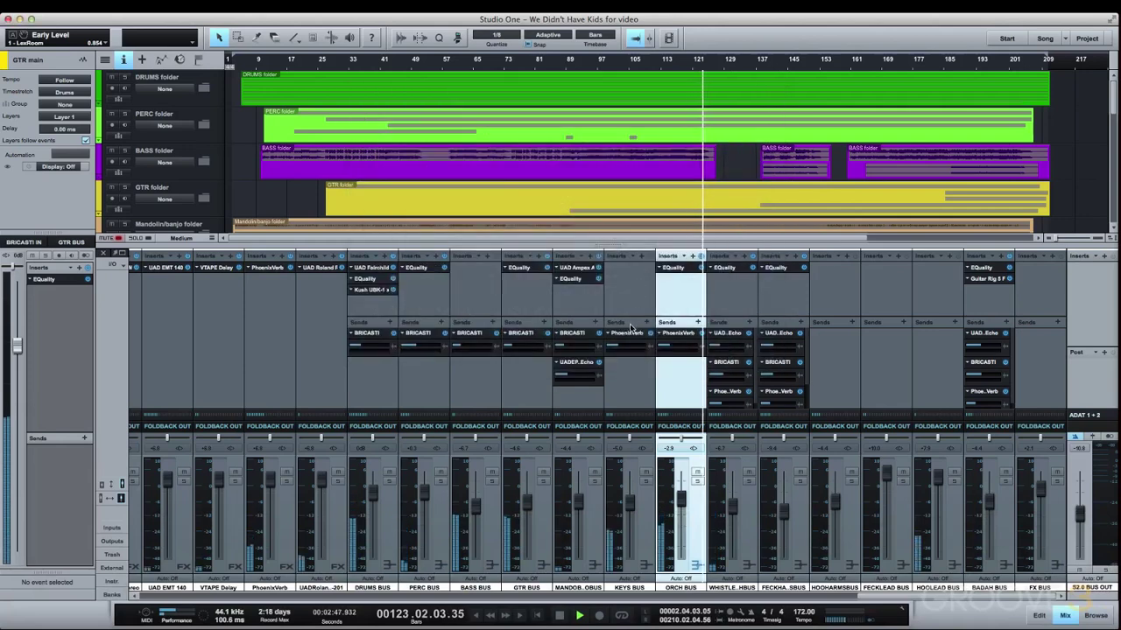
{"action": "key", "text": "F3"}
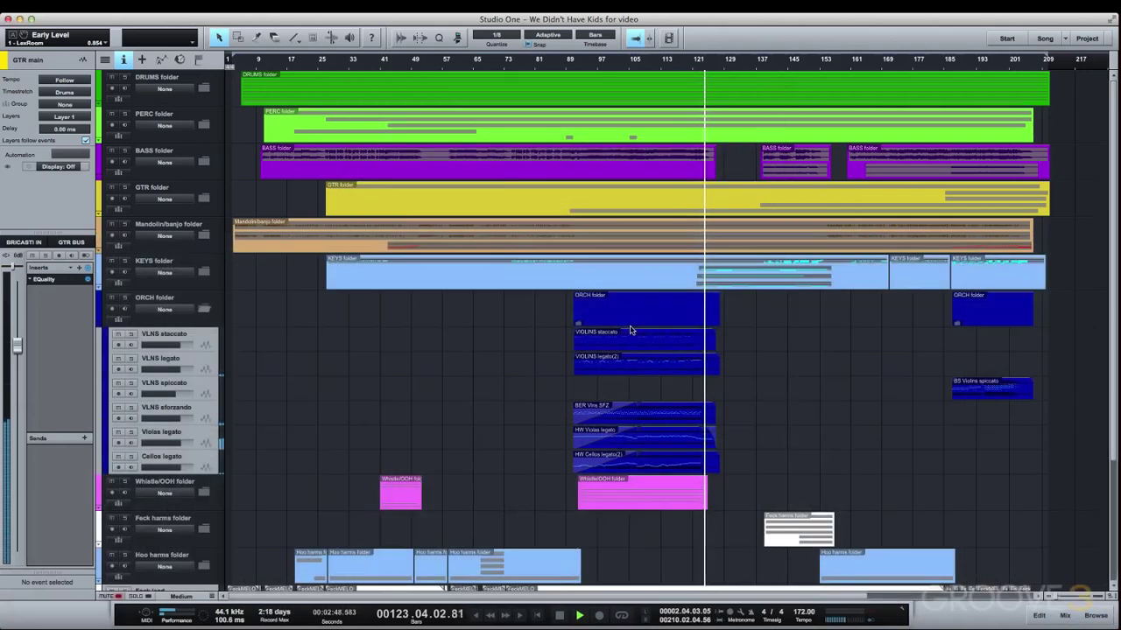
{"action": "left_click", "coordinate": [203, 309]}
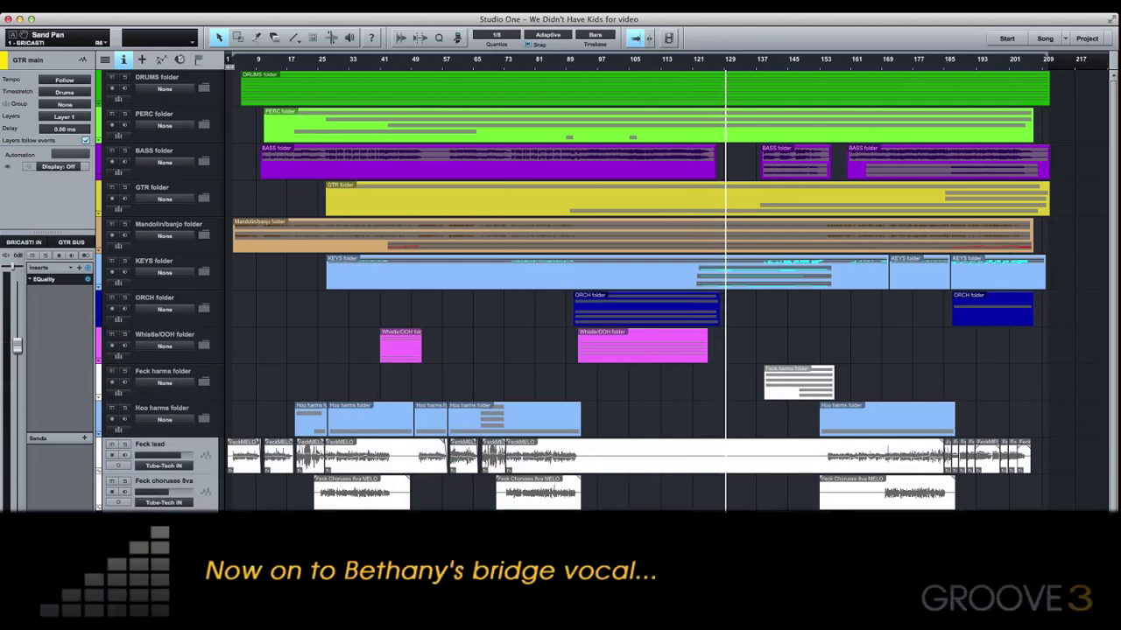
- Select the Hoo lead track, locate its channel in the mixer and open its RND Portico 5043 compressor insert
{"action": "key", "text": "Down"}
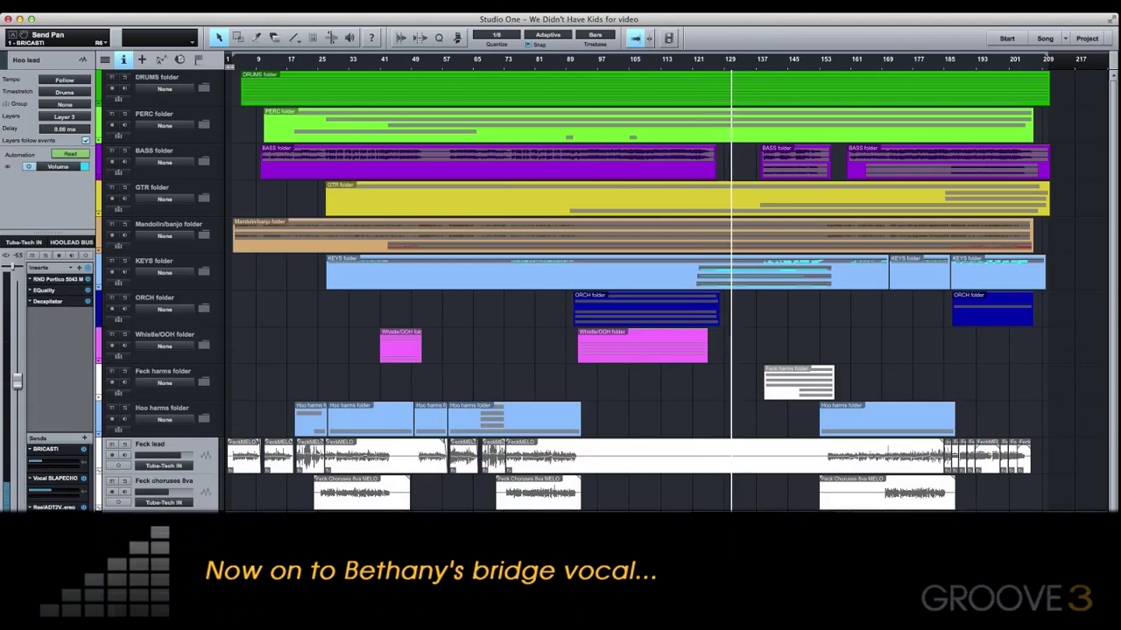
{"action": "key", "text": "F3"}
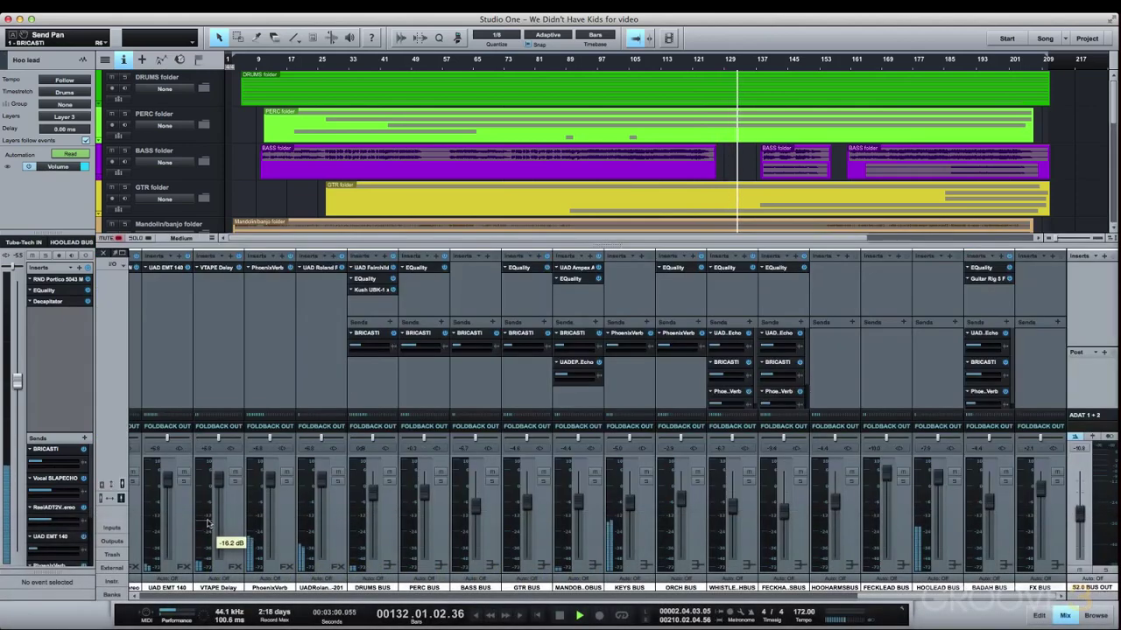
{"action": "left_click_drag", "start_coordinate": [919, 597], "coordinate": [753, 581]}
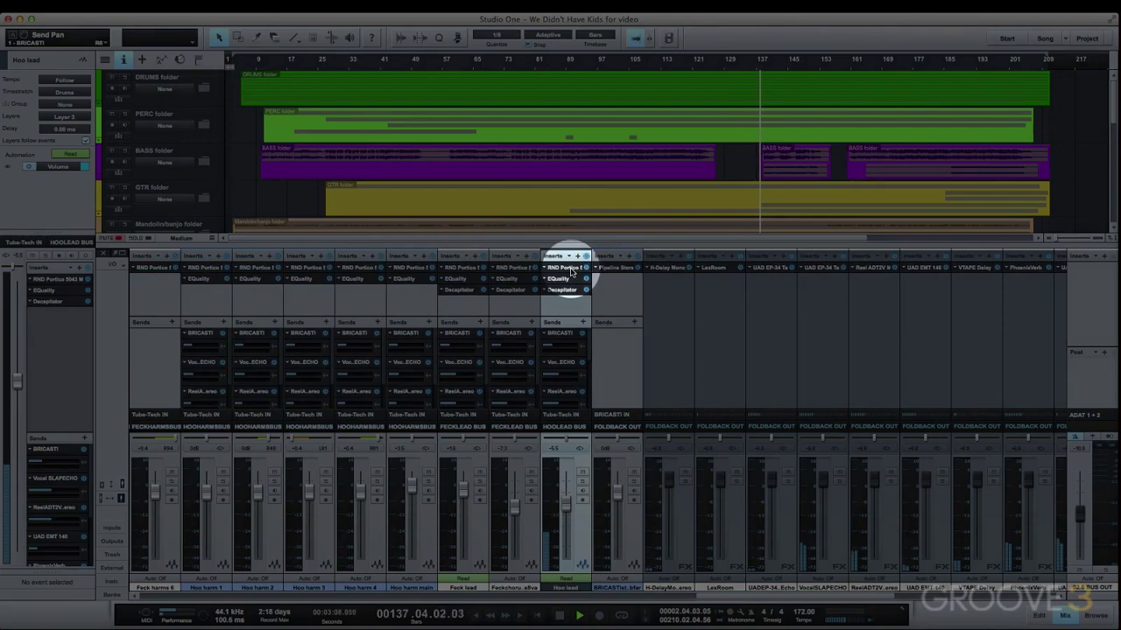
{"action": "left_click", "coordinate": [569, 269]}
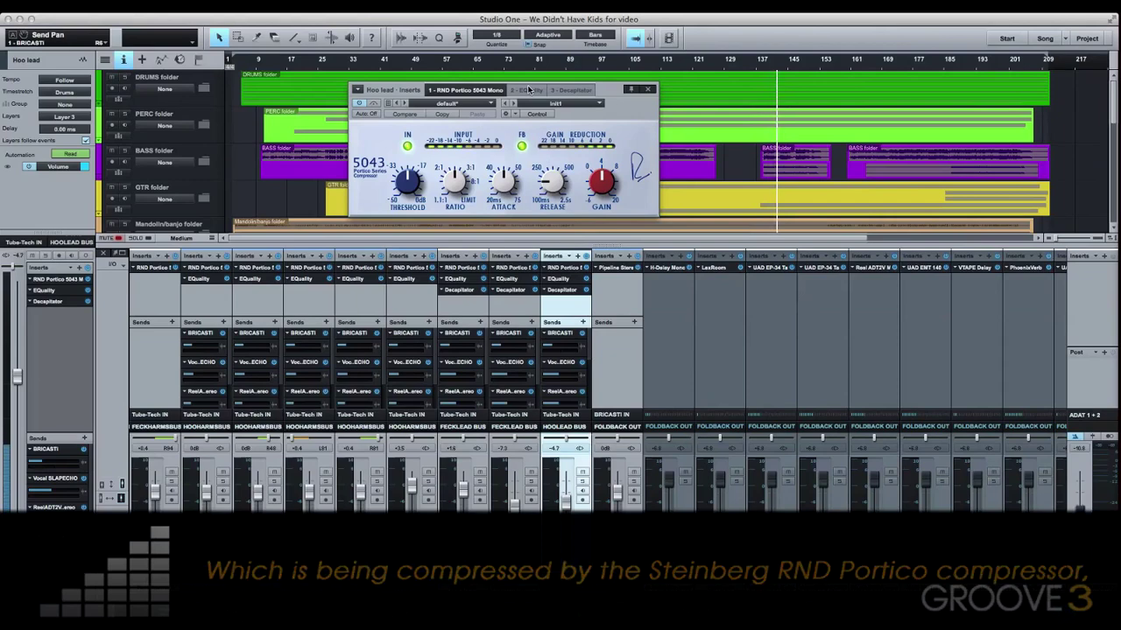
- View the EQuality and Decapitator inserts on the Hoo lead channel, closing the effect window when done
{"action": "left_click", "coordinate": [528, 90]}
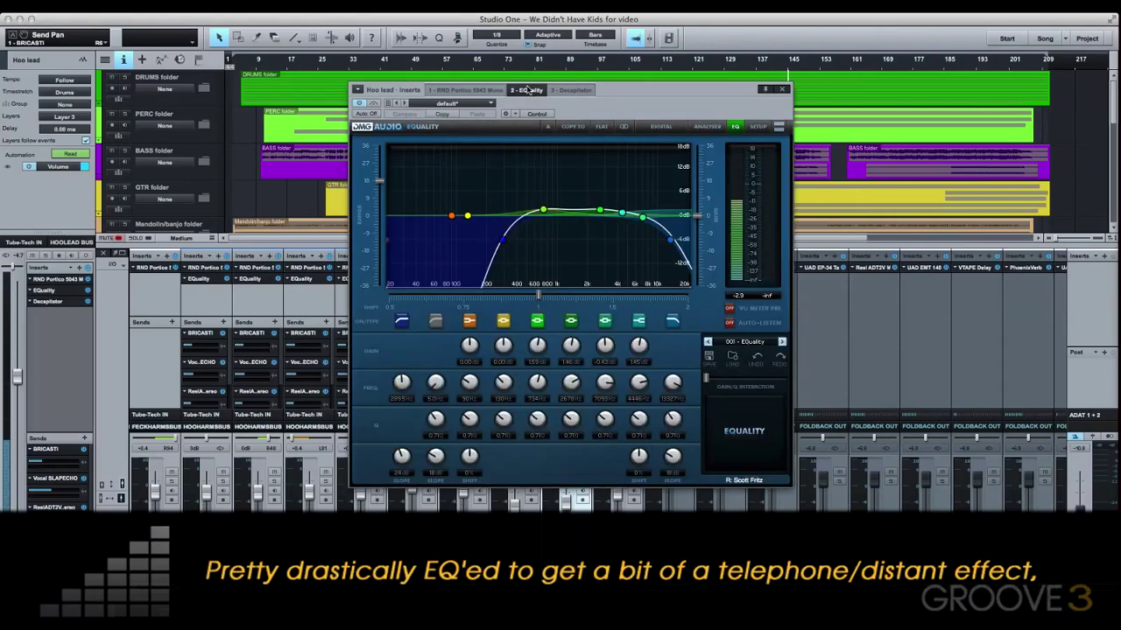
{"action": "left_click", "coordinate": [565, 91]}
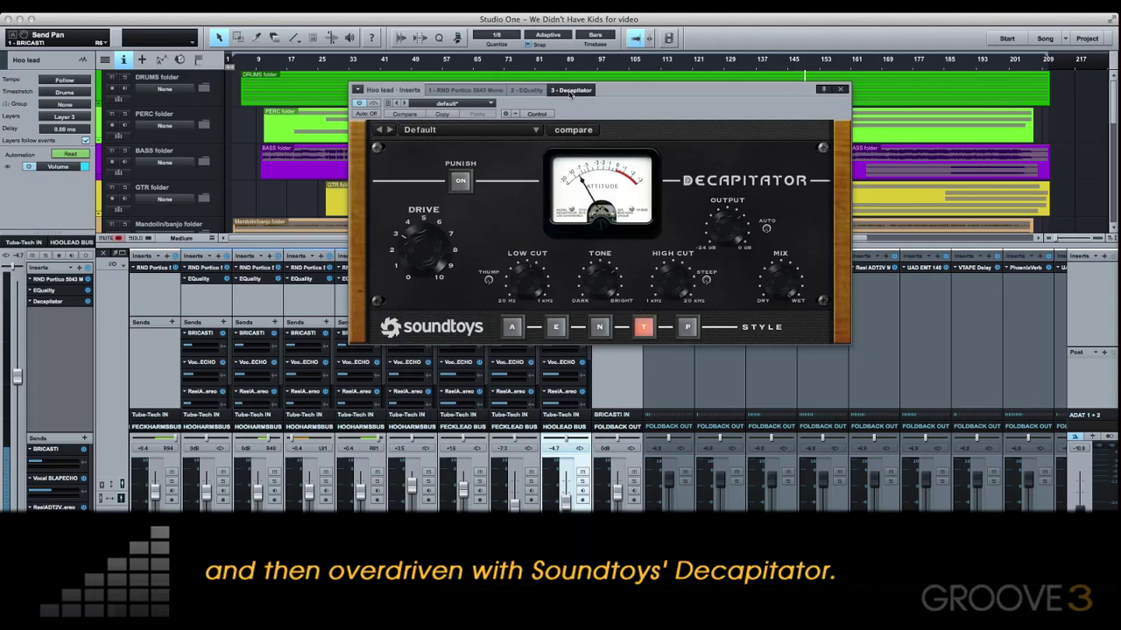
{"action": "left_click", "coordinate": [842, 89]}
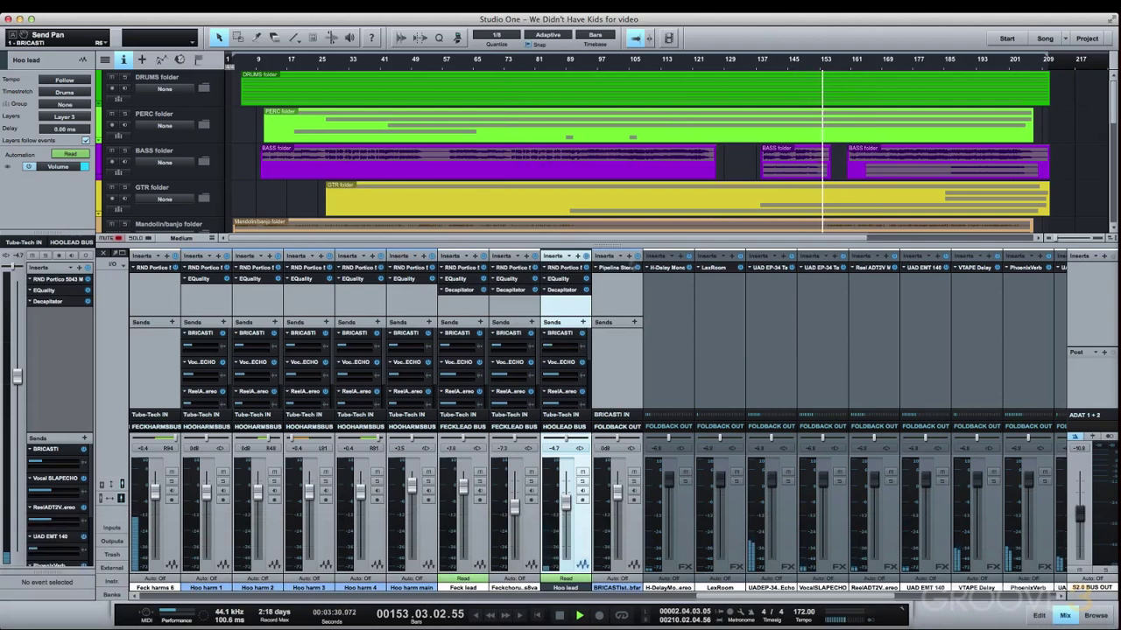
- Enlarge the mixer's Sends area, examine the rest of the Hoo lead channel's sends, and return to the full arrangement
{"action": "left_click_drag", "start_coordinate": [577, 313], "coordinate": [582, 278]}
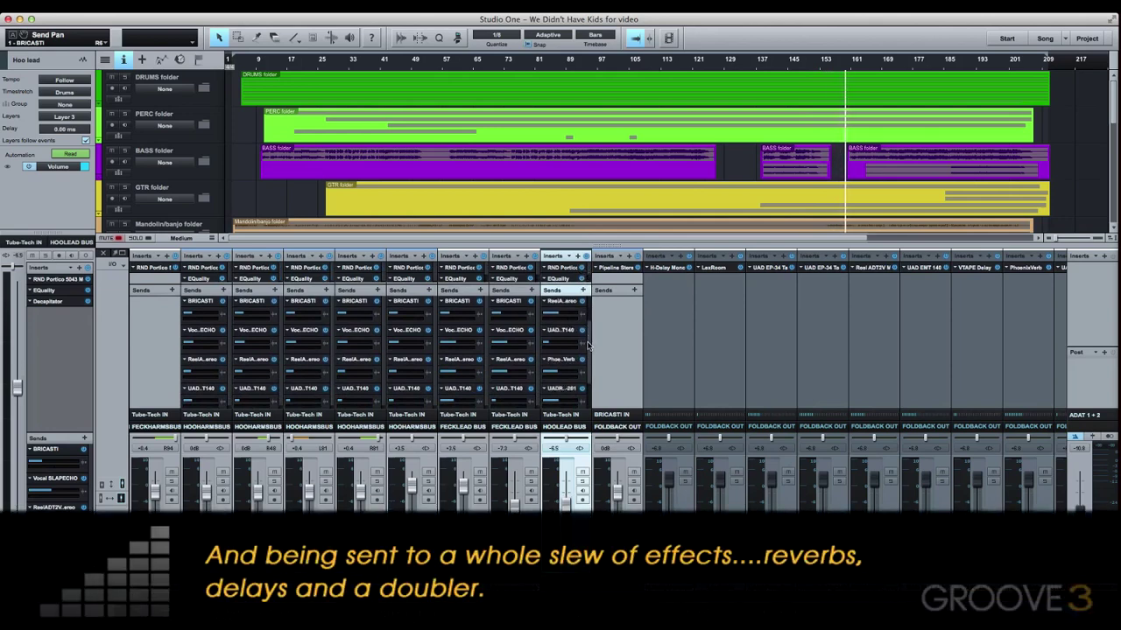
{"action": "left_click_drag", "start_coordinate": [588, 357], "coordinate": [591, 374]}
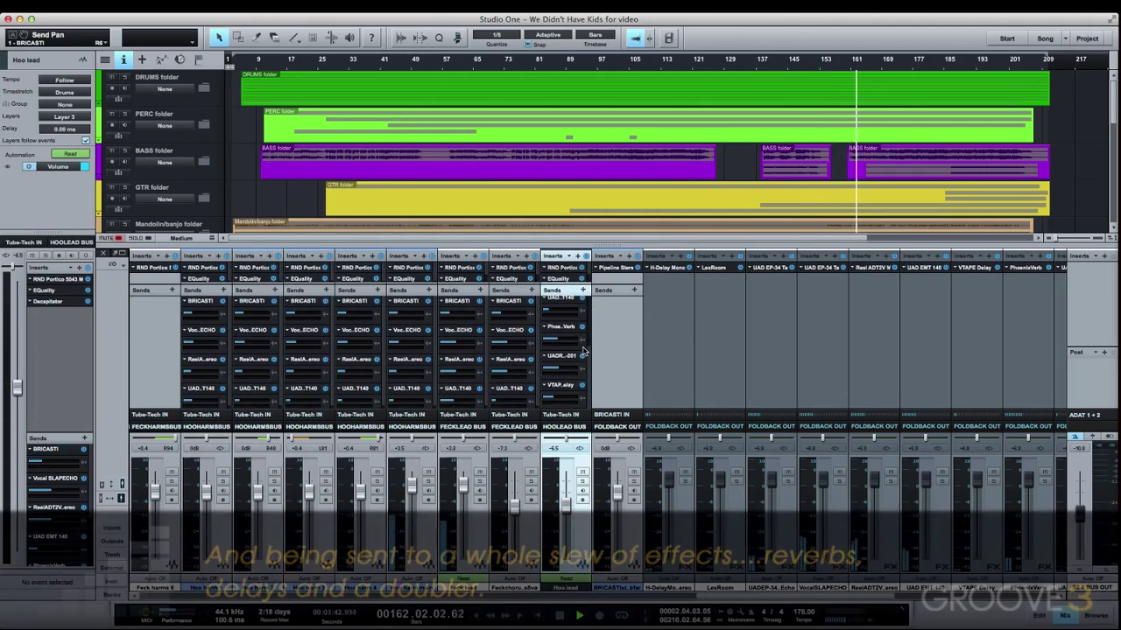
{"action": "key", "text": "F3"}
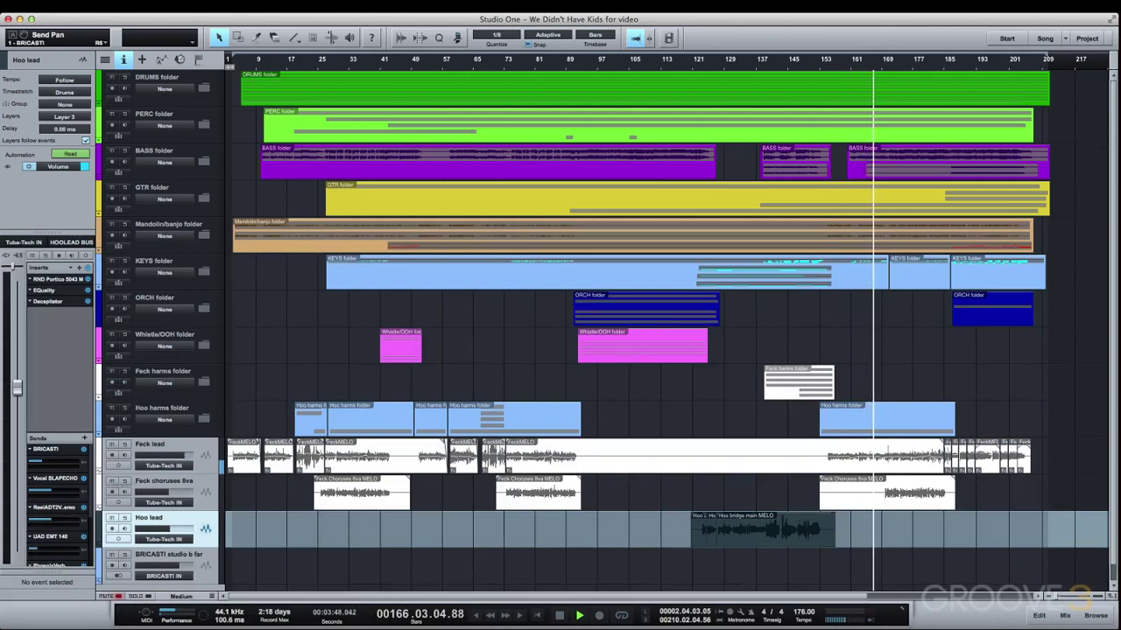
- Select the Feck lead track, view its channel in the mixer, and return to the full arrangement
{"action": "left_click", "coordinate": [195, 446]}
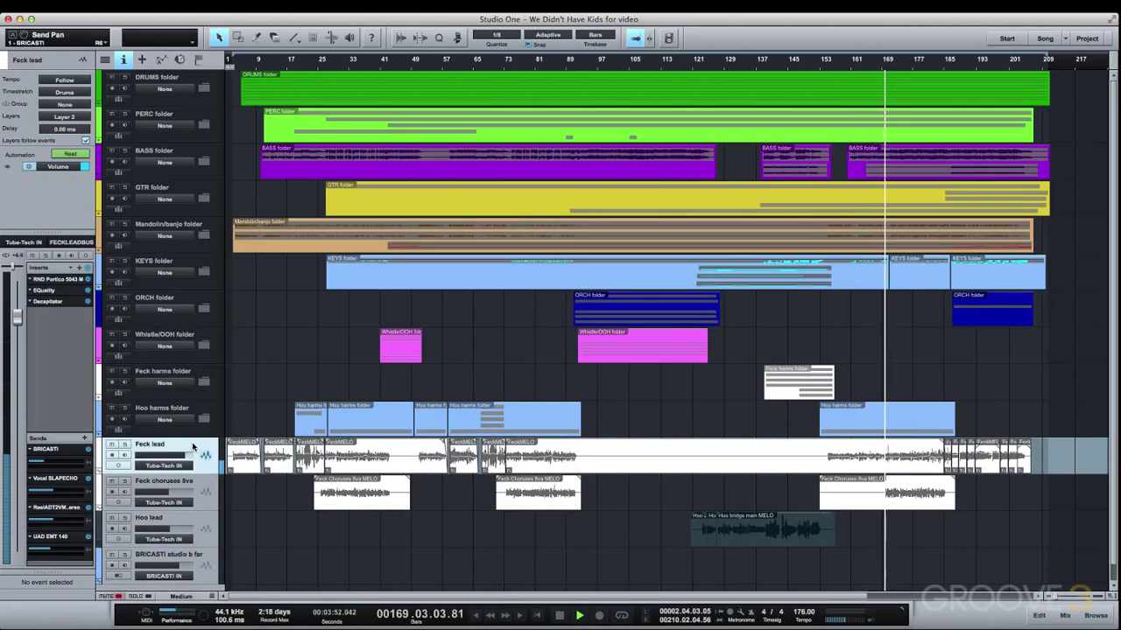
{"action": "key", "text": "F3"}
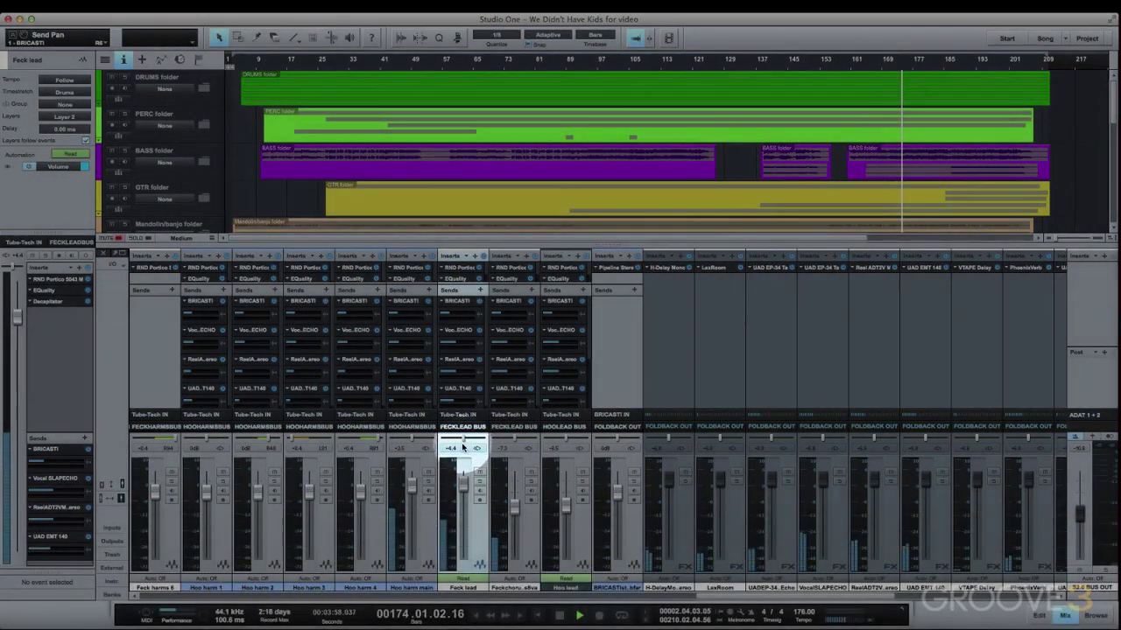
{"action": "key", "text": "F3"}
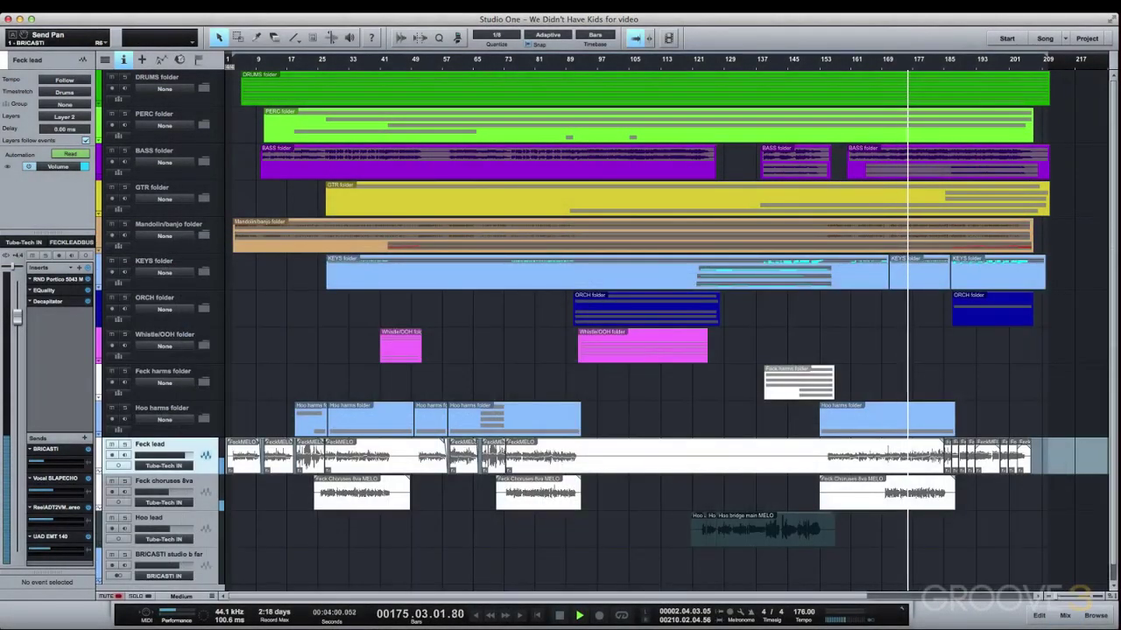